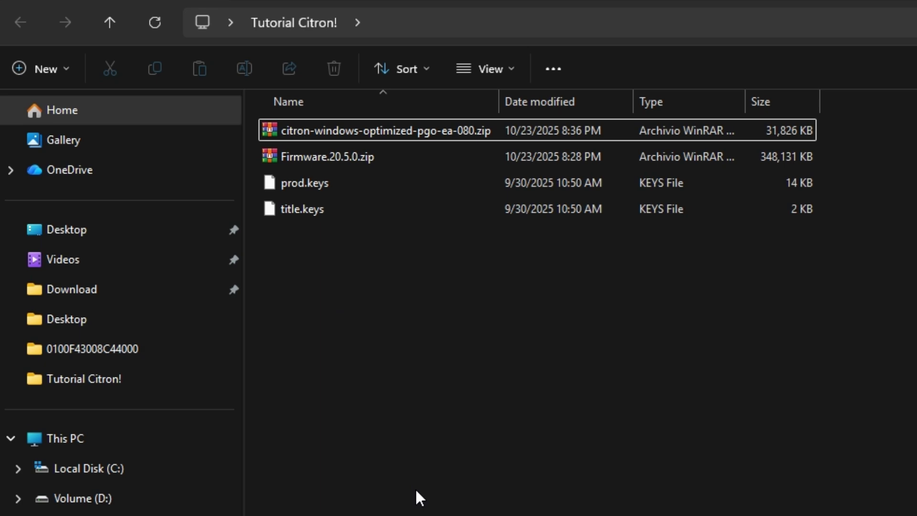
- Extract citron-windows-optimized-pgo-ea-080.zip into its own folder inside Tutorial Citron!
right_click(317, 130)
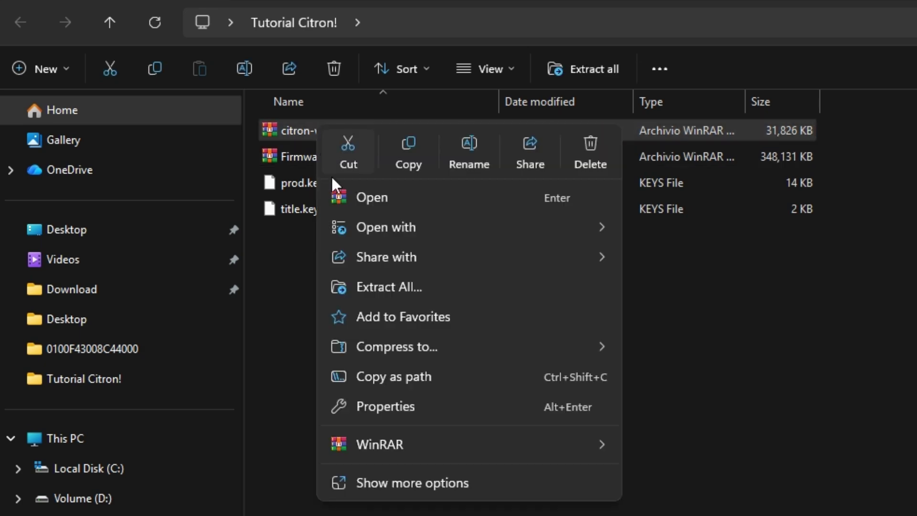
click(344, 287)
click(658, 478)
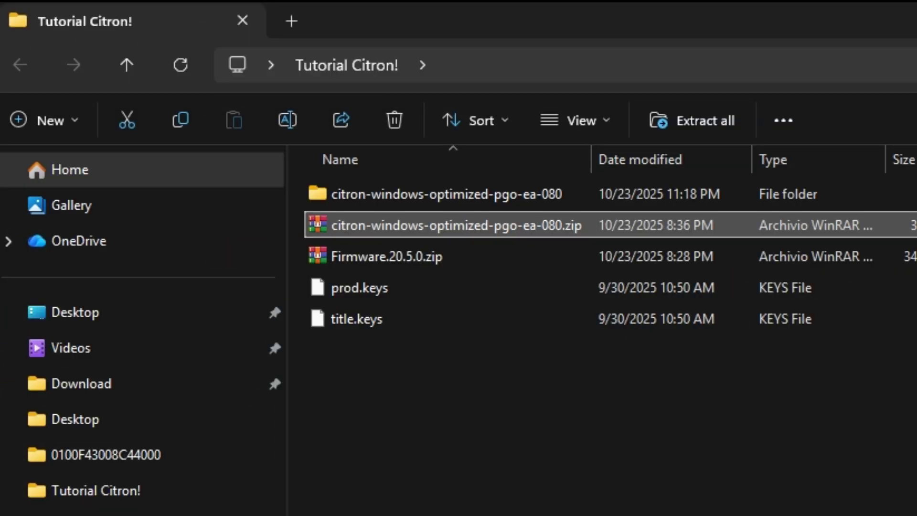
- Launch citron.exe from the extracted citron-windows-optimized-pgo-ea-080 folder, dismiss the missing-keys warning and decline sharing usage data
double_click(422, 200)
double_click(432, 196)
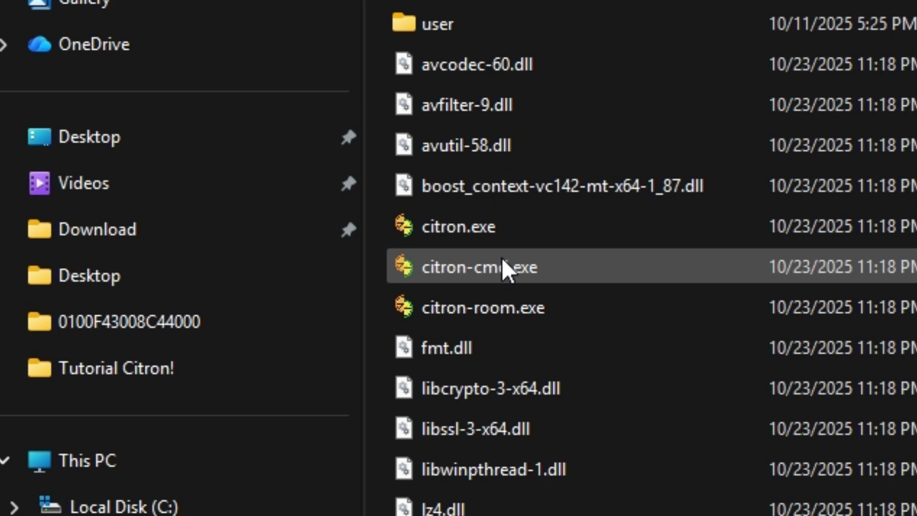
double_click(383, 383)
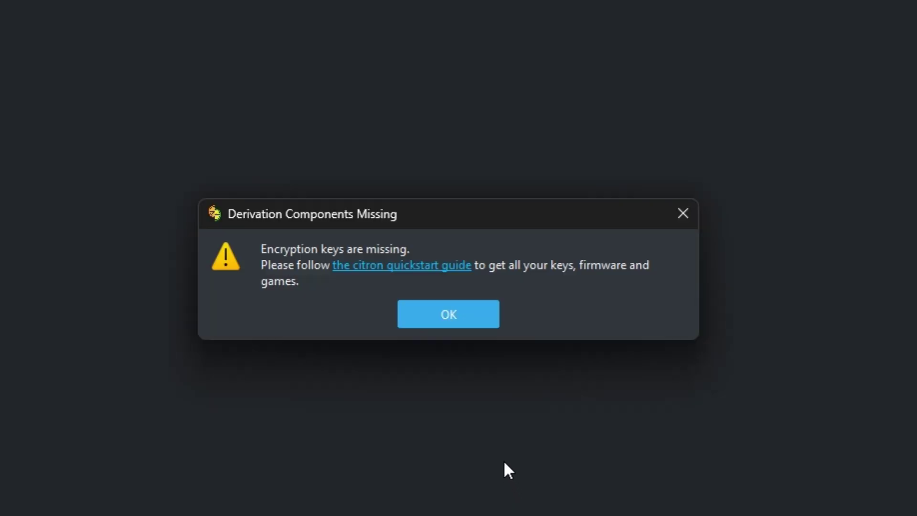
click(461, 312)
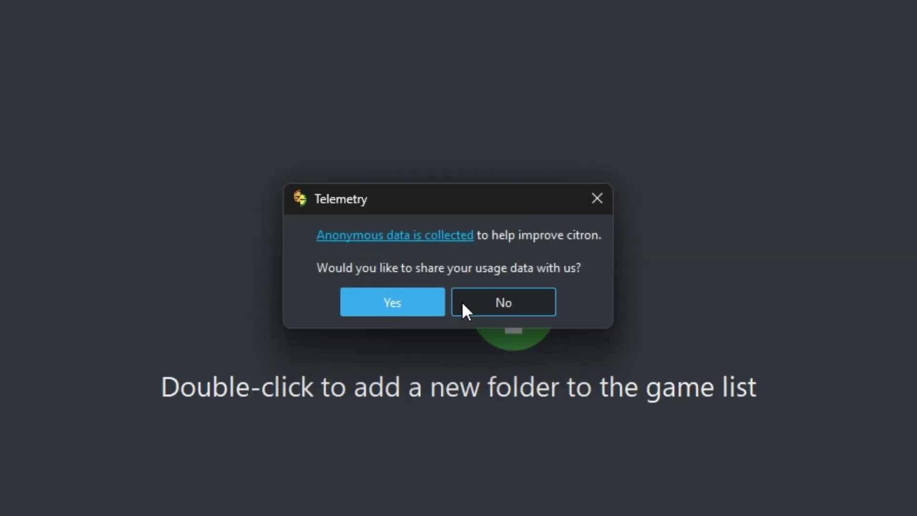
click(514, 308)
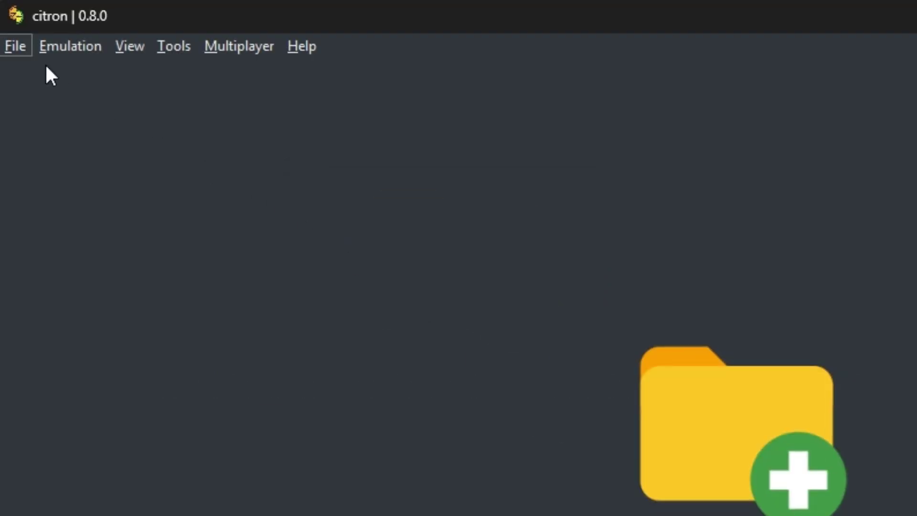
- Open citron's user folder and move prod.keys and title.keys from Tutorial Citron! into its keys subfolder
click(19, 46)
click(115, 261)
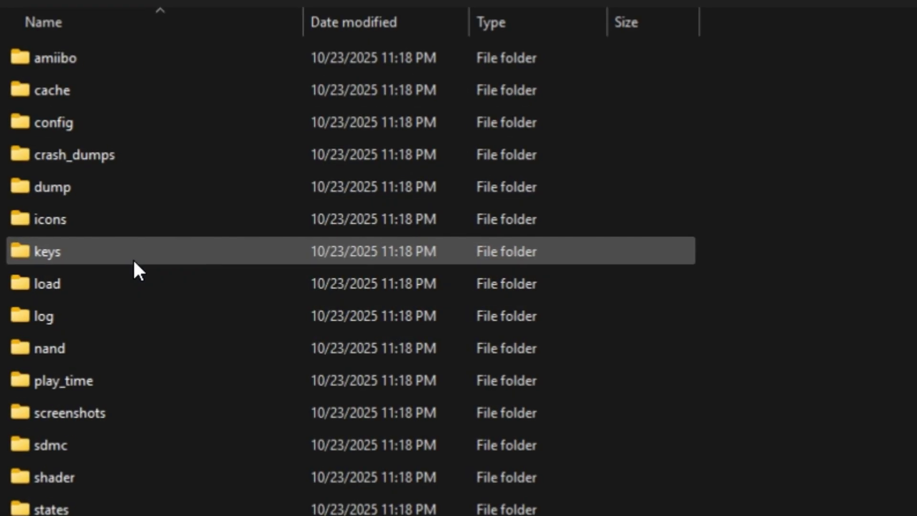
double_click(91, 254)
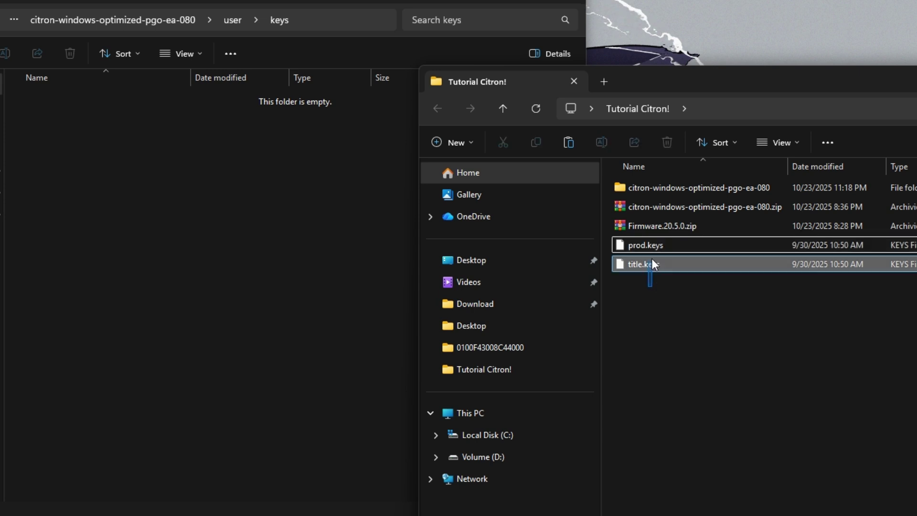
drag(651, 246, 143, 193)
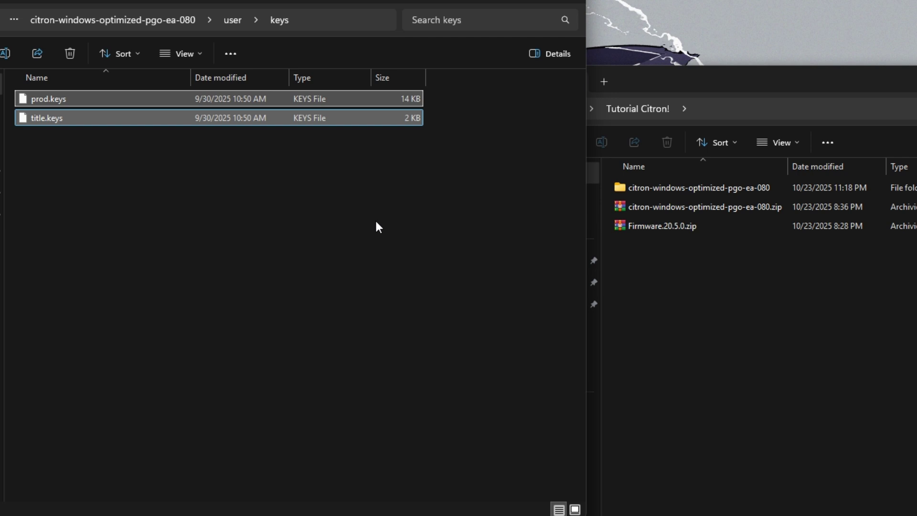
- Relaunch citron.exe from its program folder and install the firmware from the Firmware.20.5.0 folder
click(113, 20)
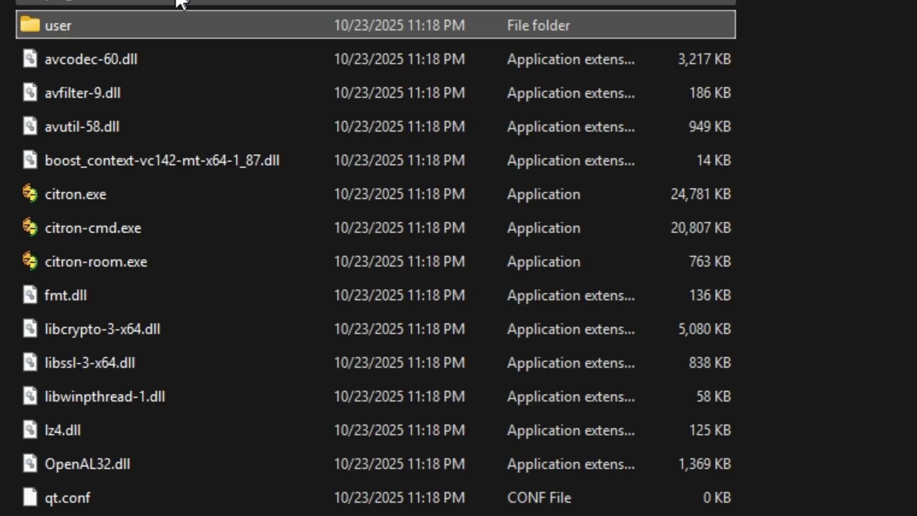
double_click(71, 191)
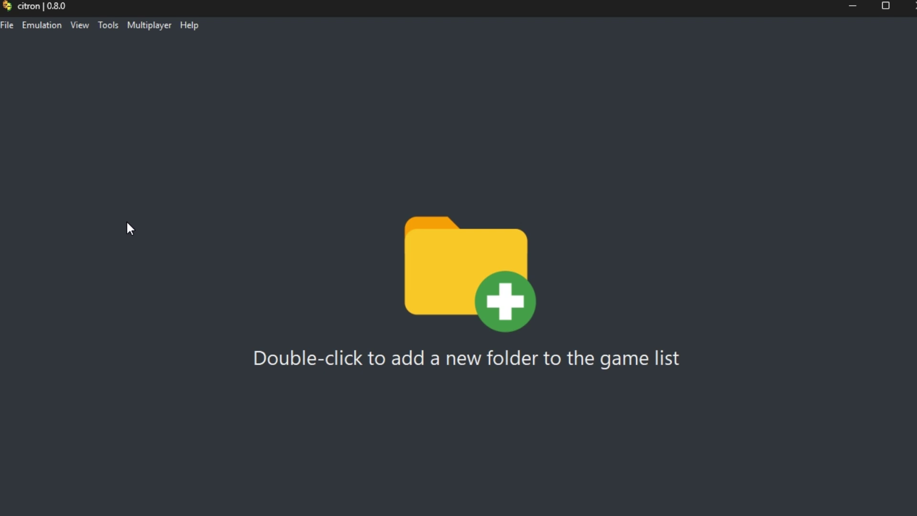
click(109, 25)
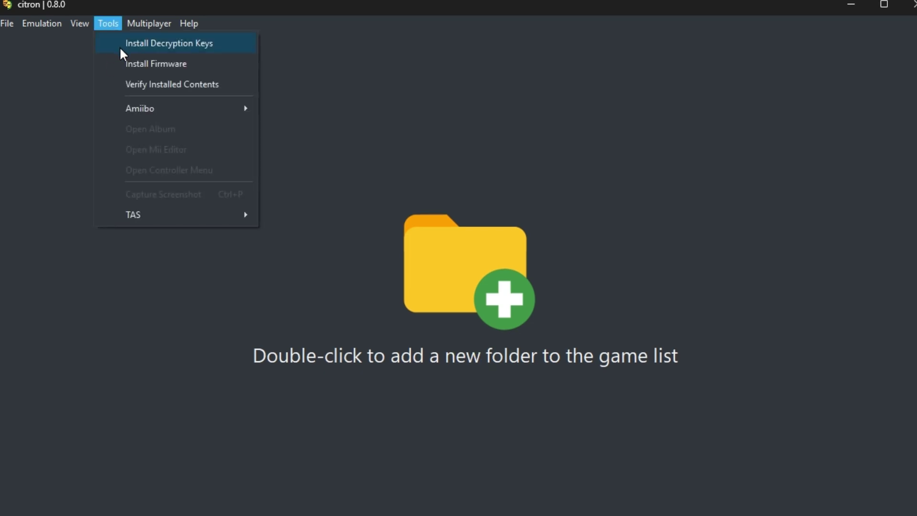
click(133, 63)
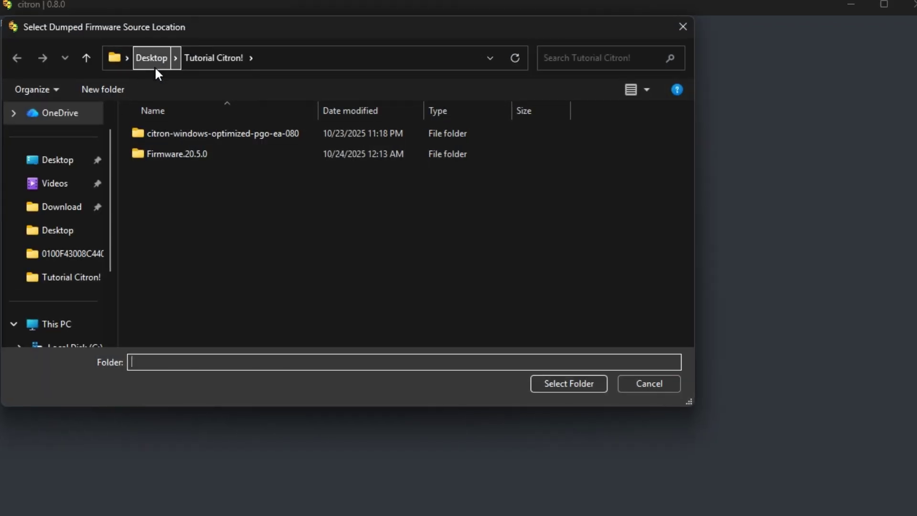
click(182, 157)
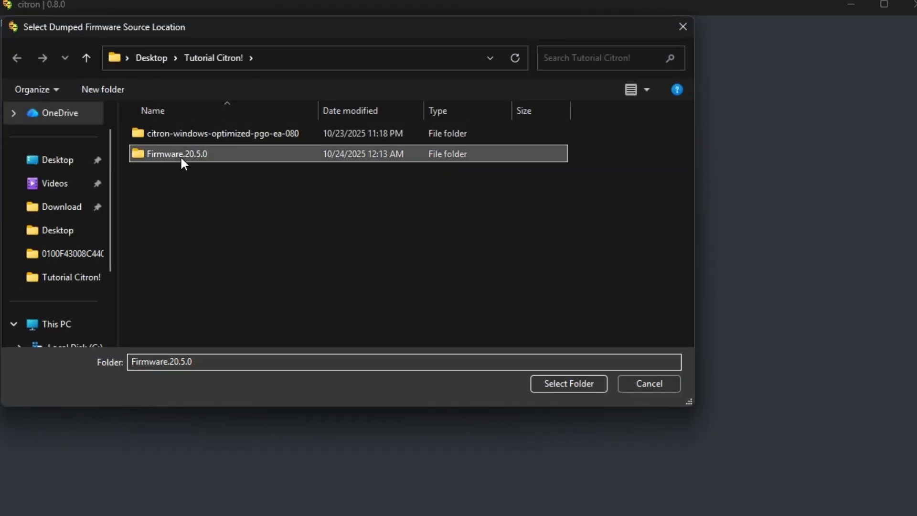
click(585, 384)
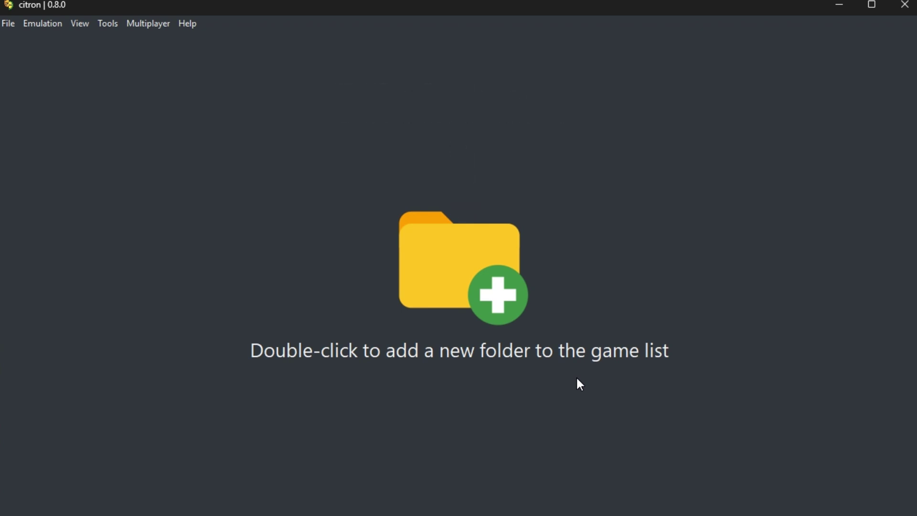
- Add the Switch Games folder on the Desktop to the game list
double_click(577, 379)
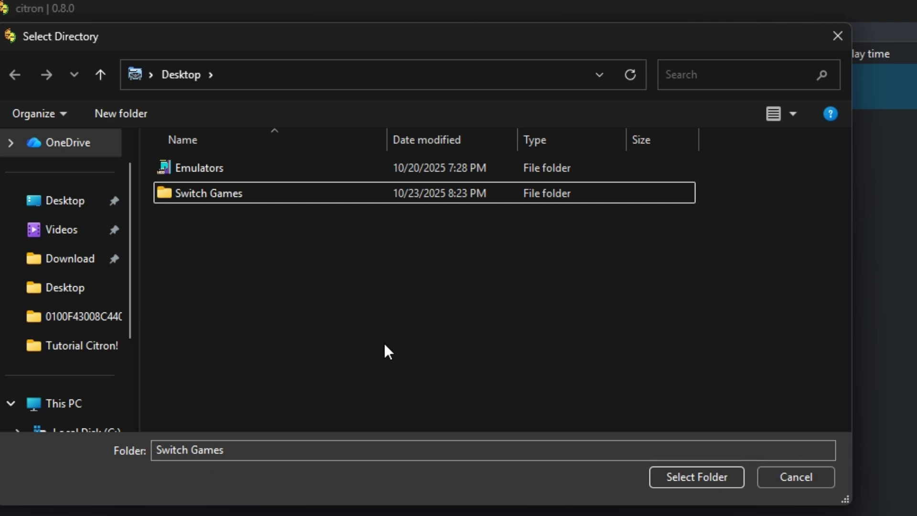
click(309, 197)
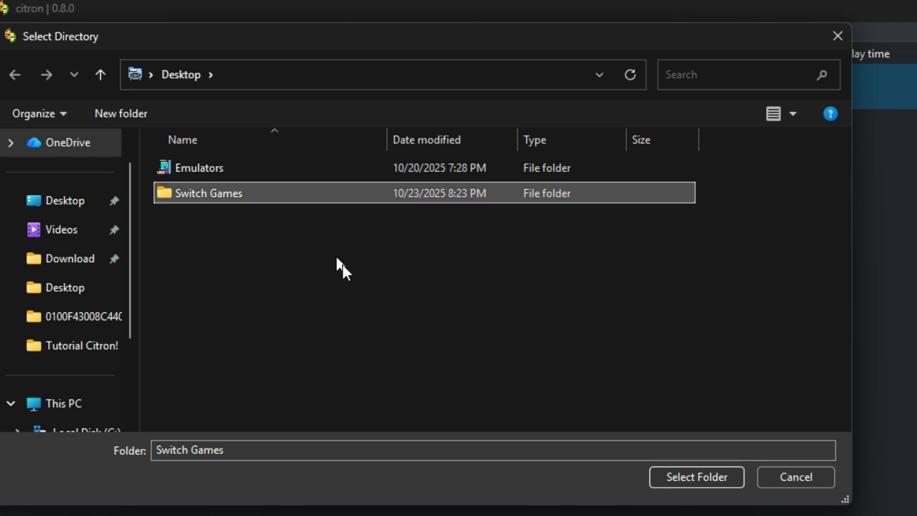
click(699, 482)
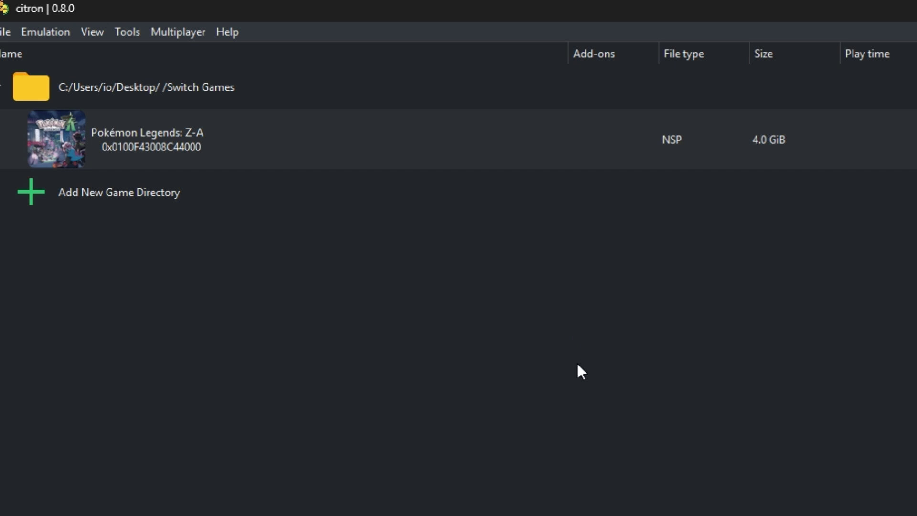
- Install the update Pokemon Legends Z-A [0100F43008C44800][v65536].nsp from Switch Games/updates to NAND
click(4, 32)
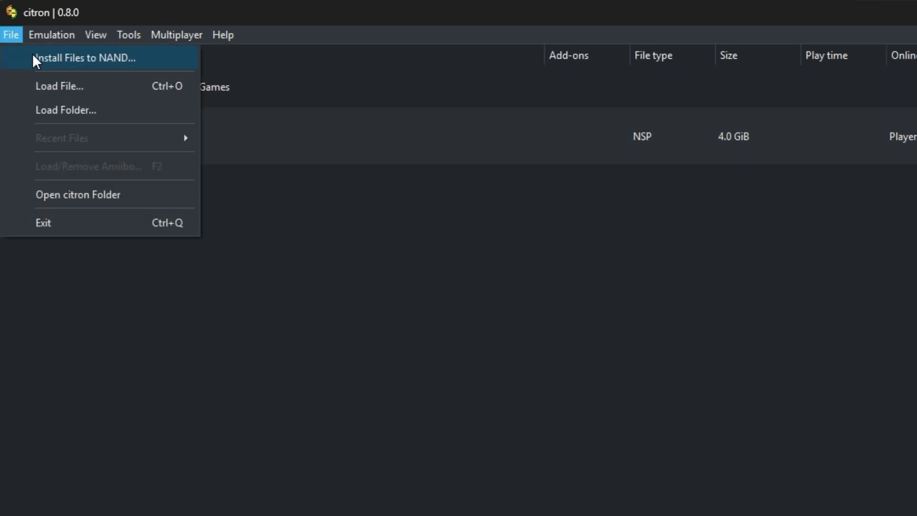
click(34, 59)
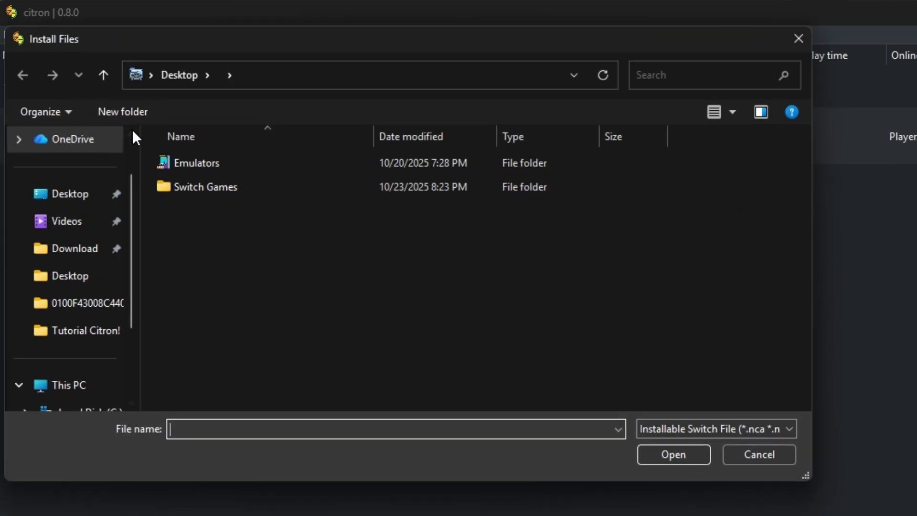
double_click(188, 188)
double_click(190, 165)
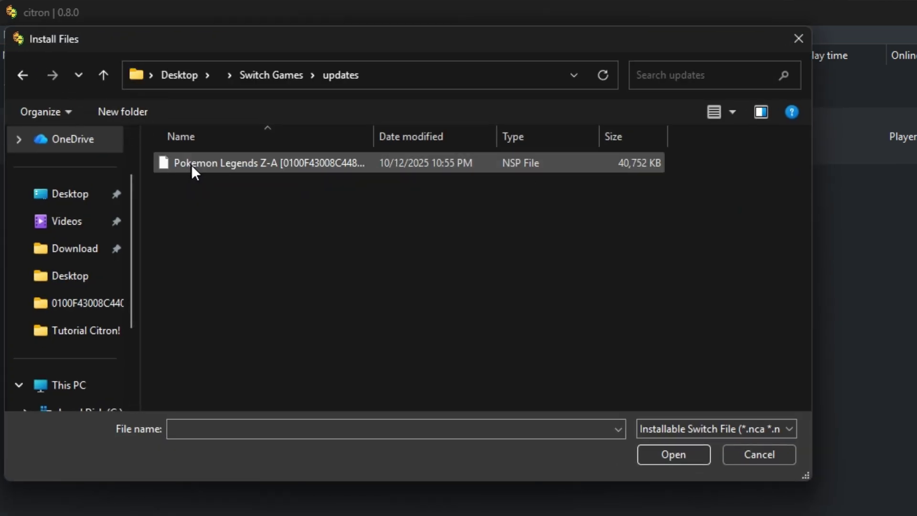
click(220, 169)
click(661, 451)
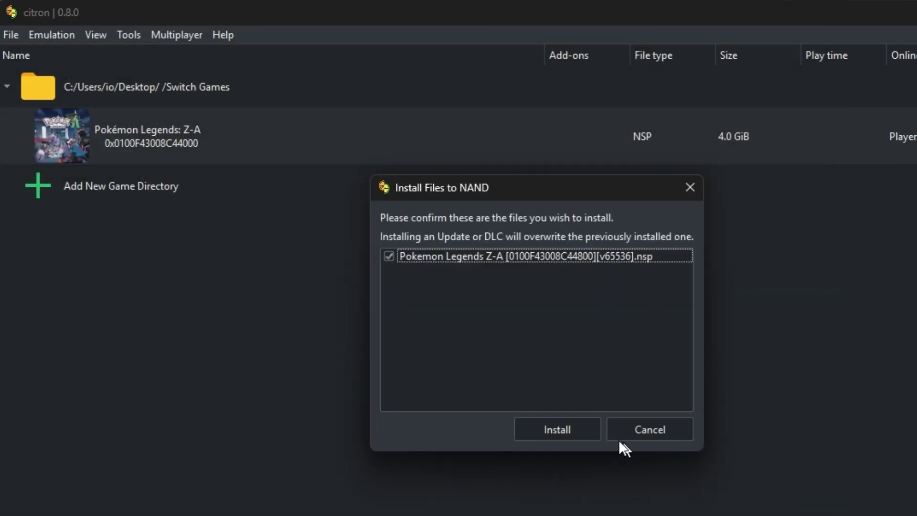
click(550, 429)
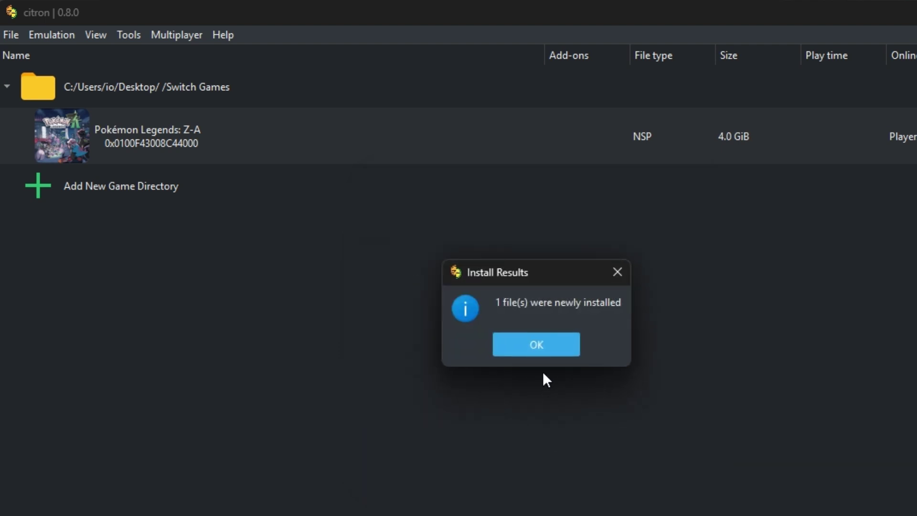
click(535, 348)
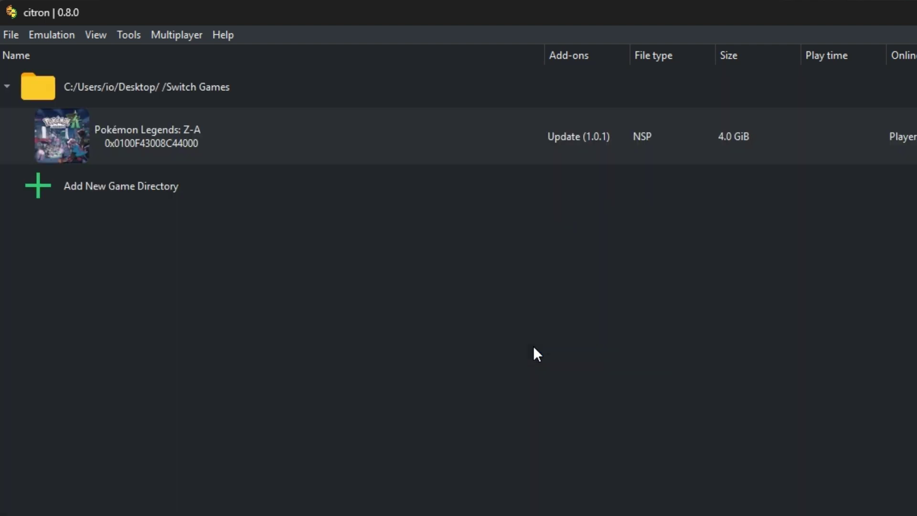
- Open the emulator configuration and review the General, UI and System settings
click(64, 35)
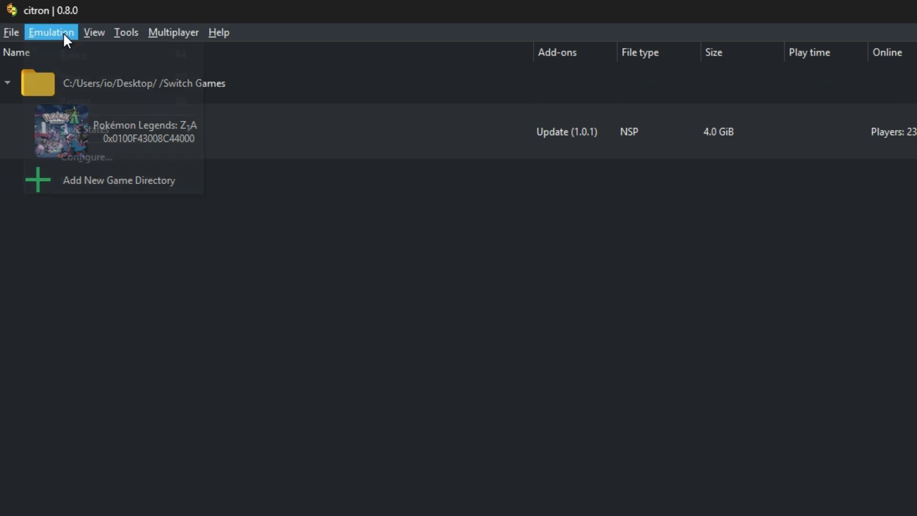
click(85, 156)
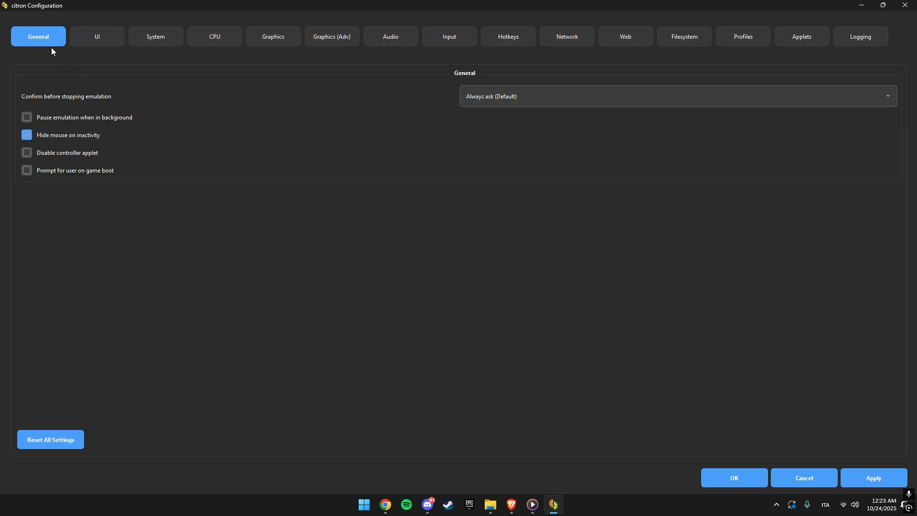
click(97, 42)
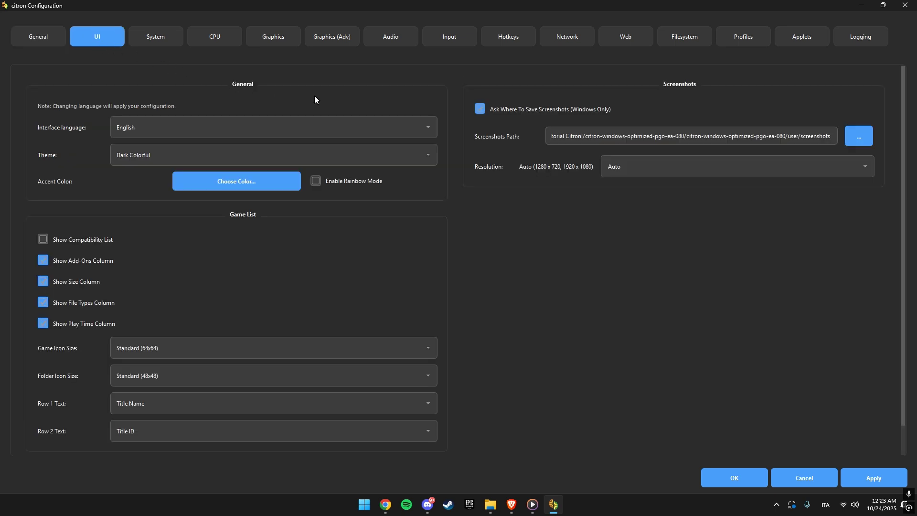
click(162, 38)
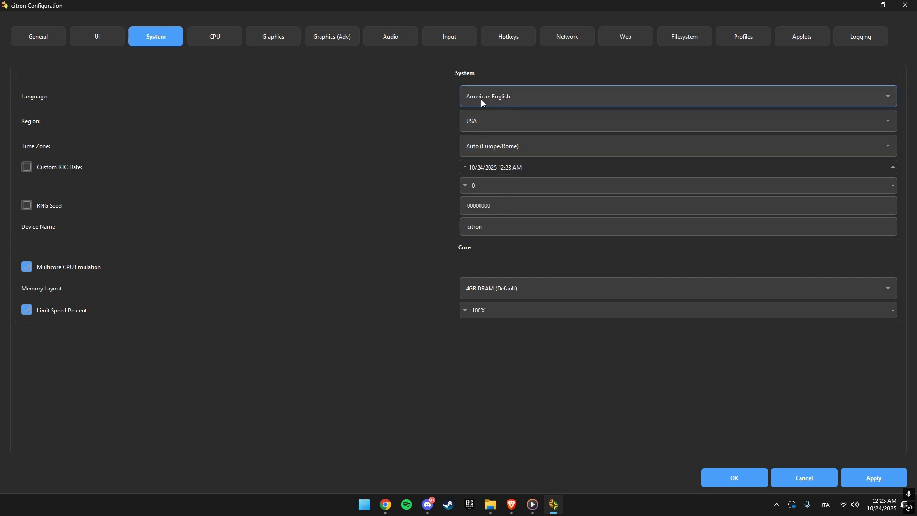
- Try the Unsafe CPU accuracy and set the accuracy back to Auto
click(221, 43)
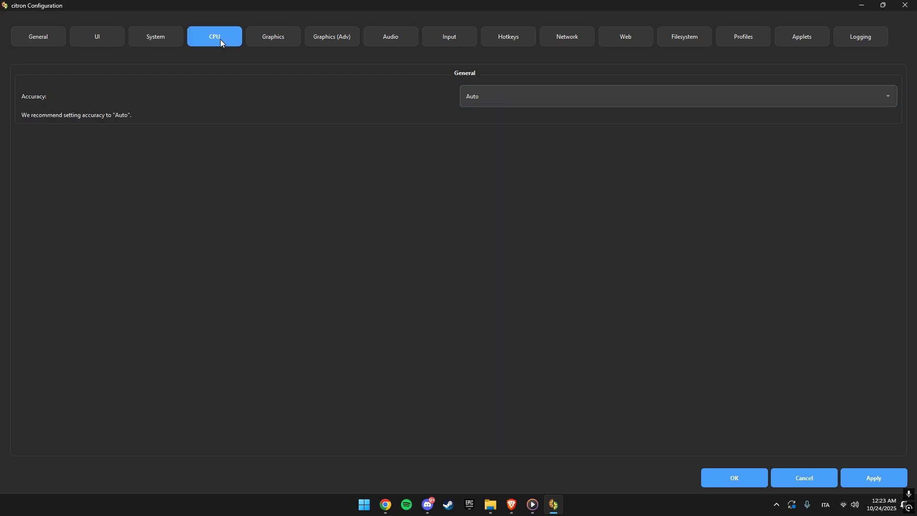
click(505, 98)
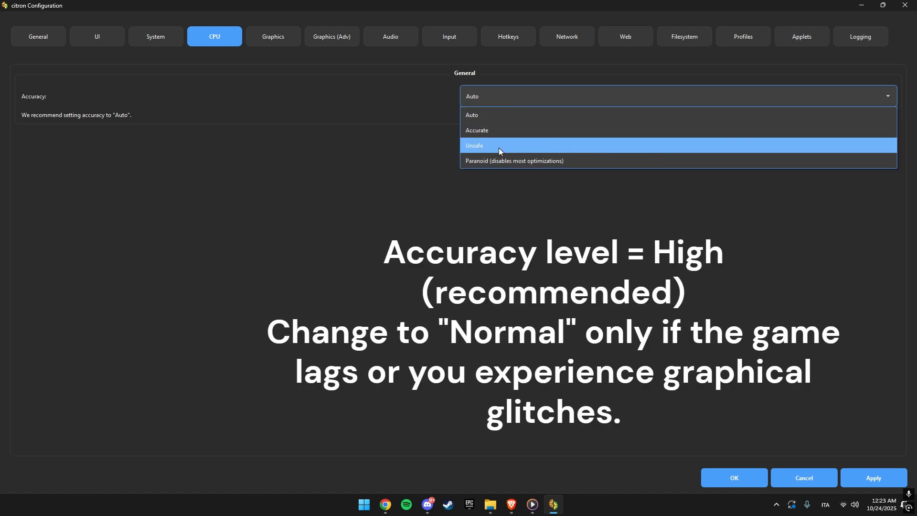
click(499, 146)
click(496, 102)
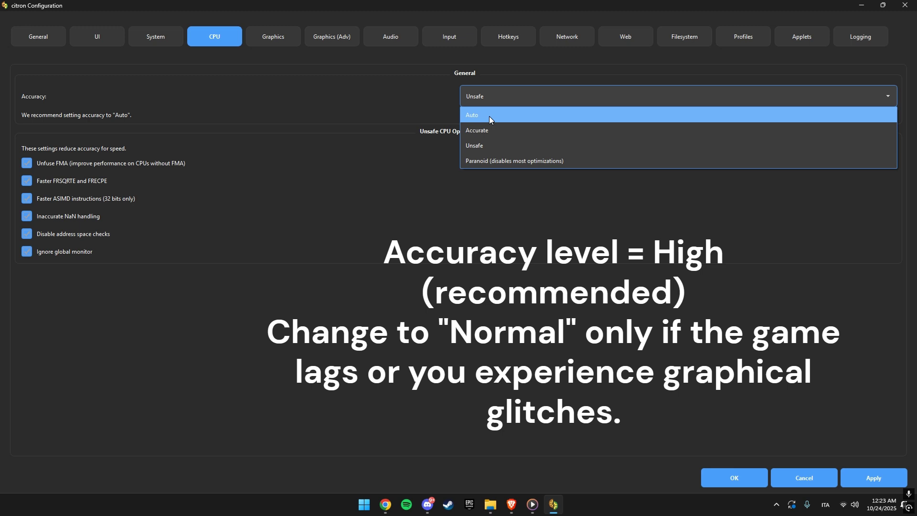
click(490, 116)
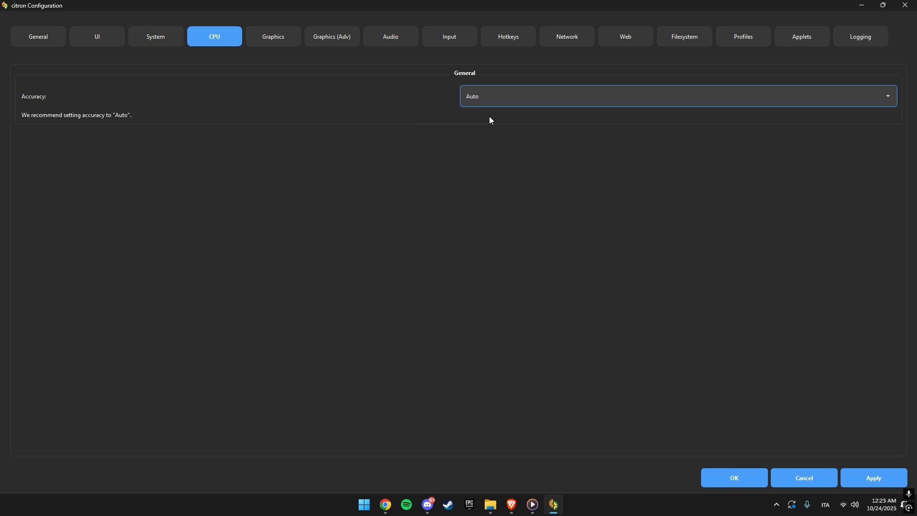
- Try OpenGL as the graphics API and set the API back to Vulkan
click(283, 36)
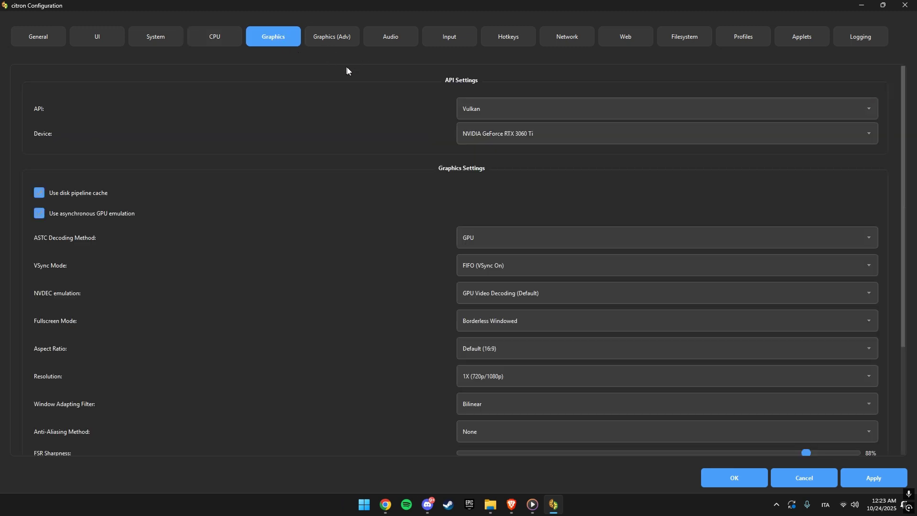
click(509, 111)
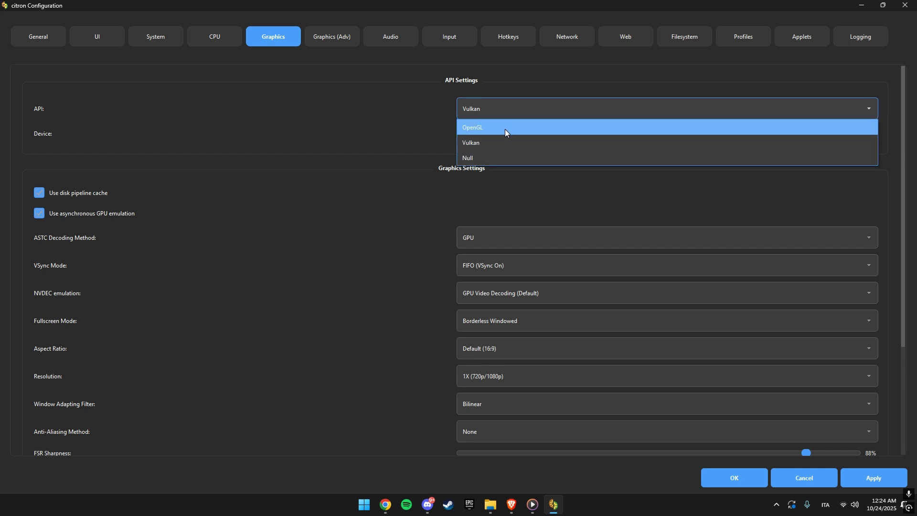
click(506, 129)
click(506, 109)
click(496, 143)
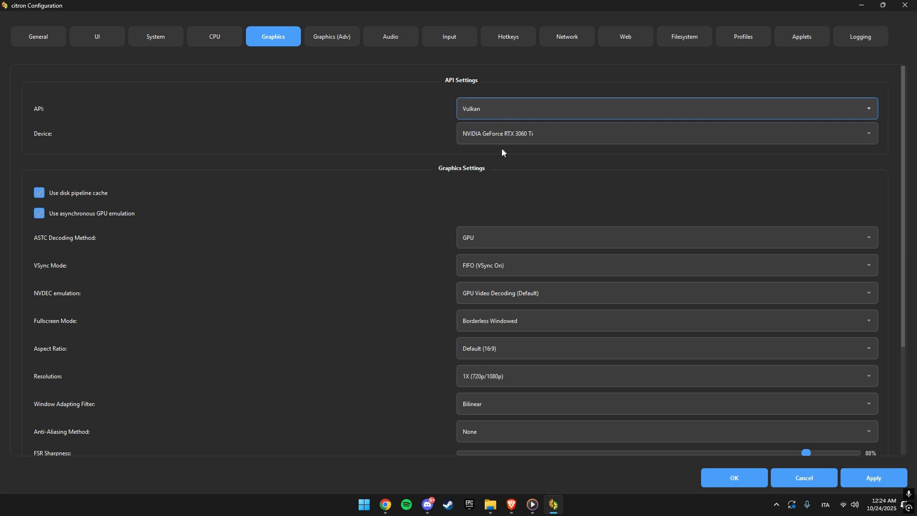
- Set the graphics resolution to 2X (1440p/2160p)
scroll(494, 191, down, 1)
click(487, 346)
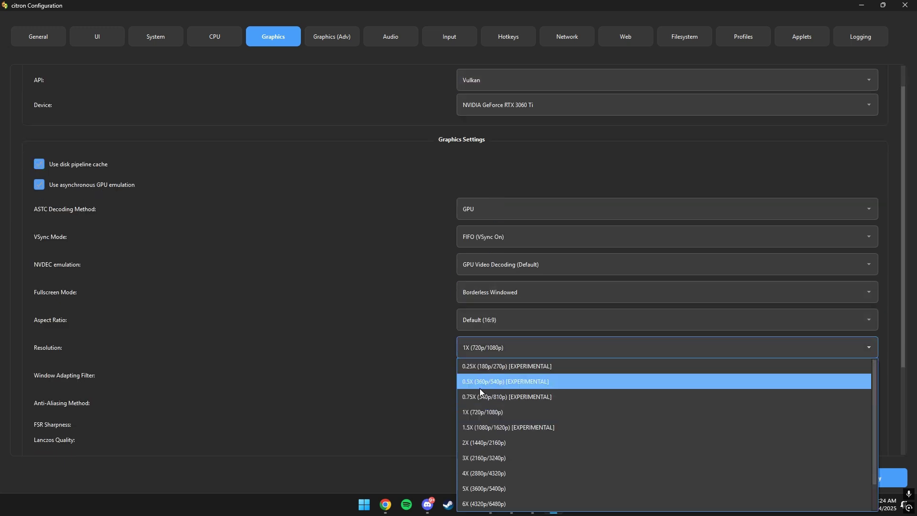
click(473, 439)
- Set the window adapting filter to AMD FidelityFX Super Resolution and the FSR sharpness to 50%
click(502, 380)
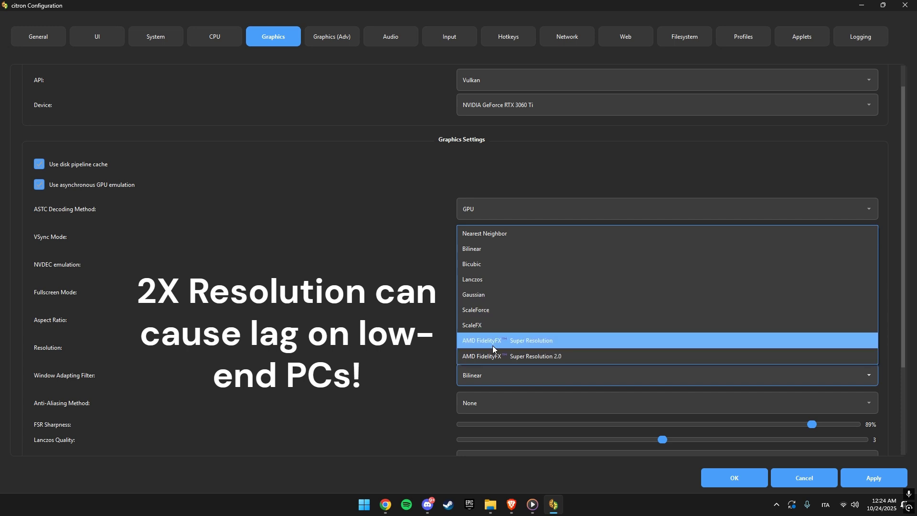
click(492, 343)
drag(813, 425, 659, 424)
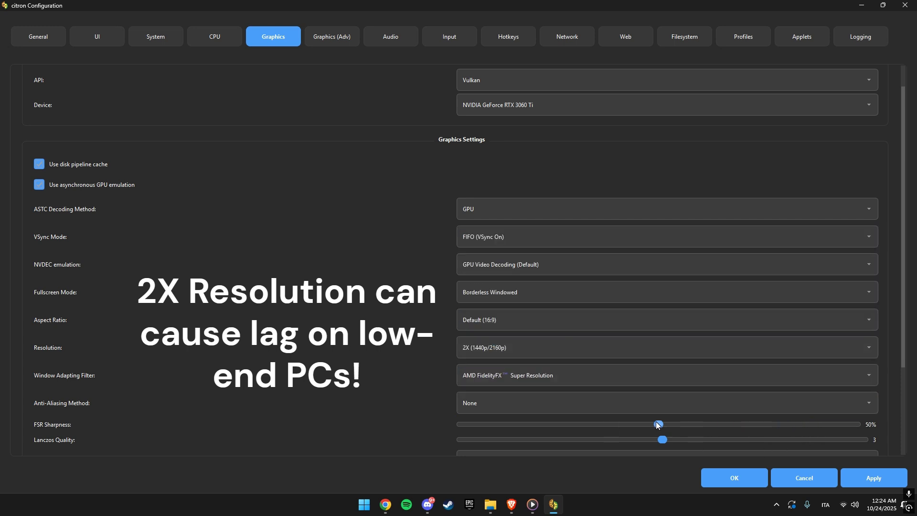
- In the advanced graphics settings, keep the accuracy level at High and enable asynchronous presentation, forced maximum clocks and asynchronous shader building
click(340, 40)
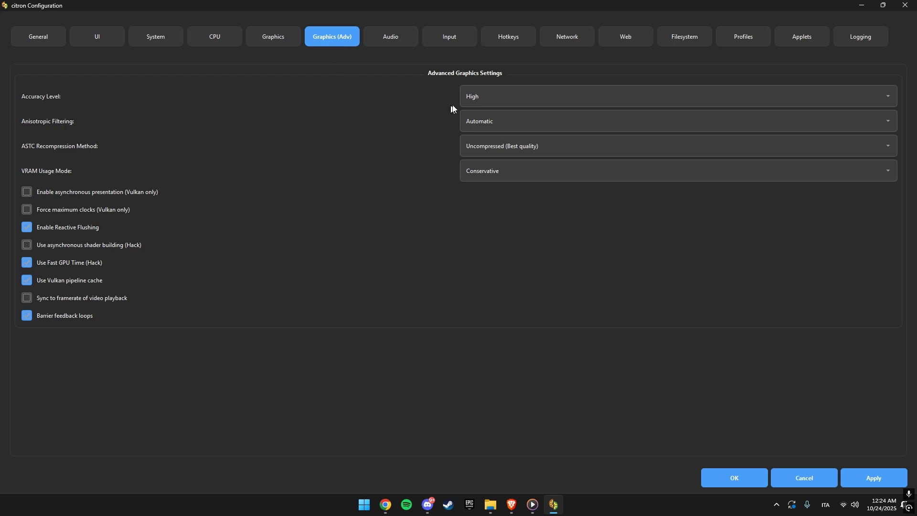
mouse_move(476, 103)
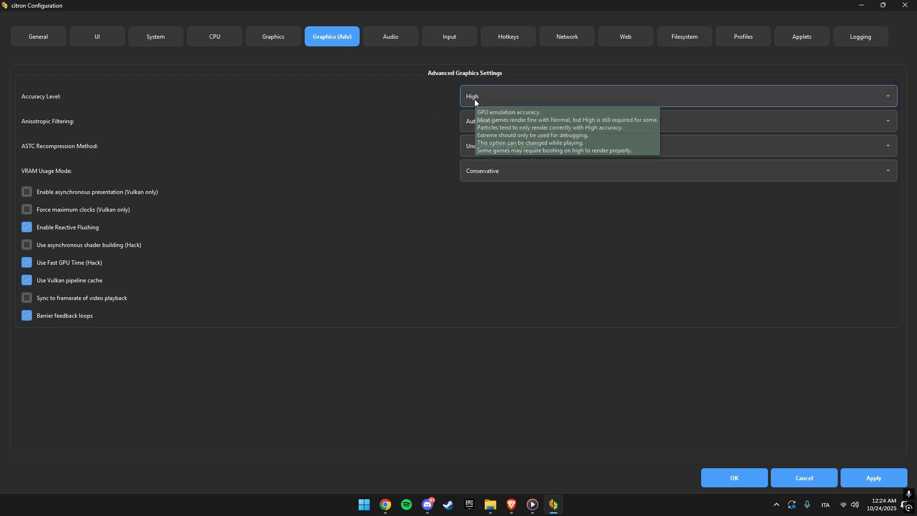
click(475, 102)
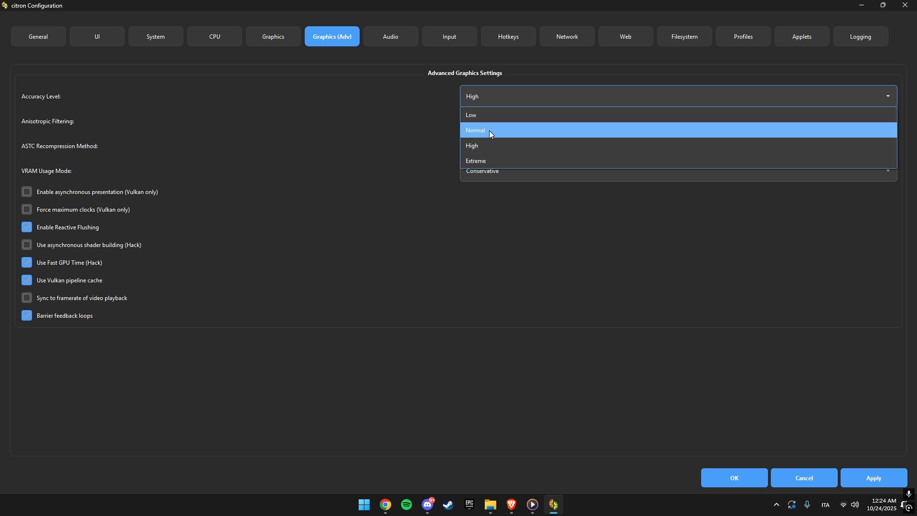
click(489, 90)
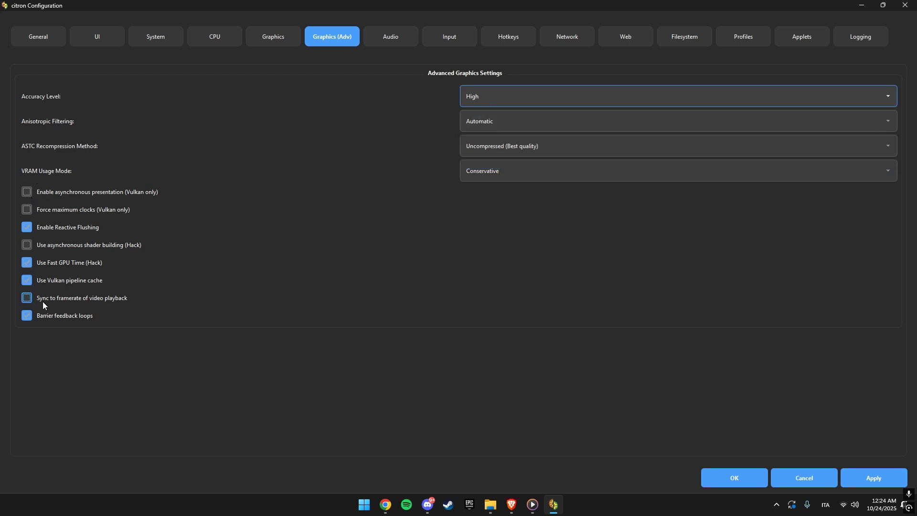
click(26, 245)
click(27, 192)
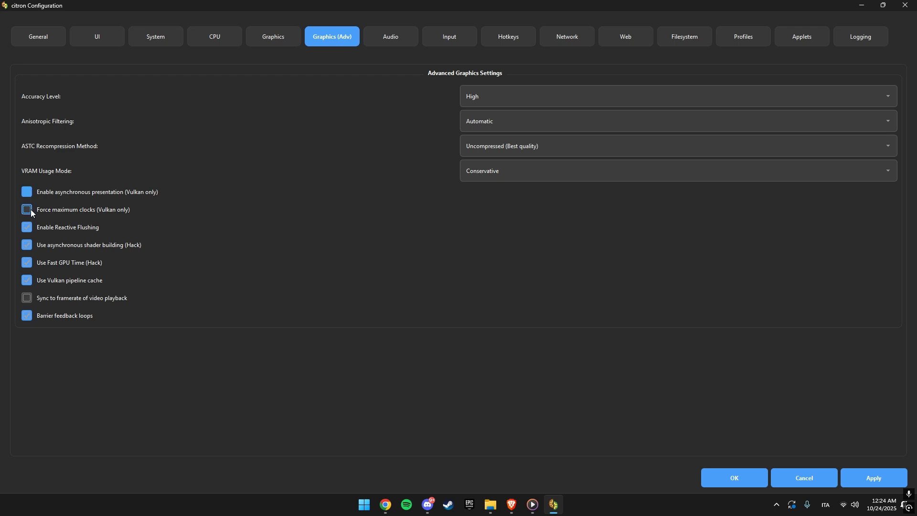
click(27, 210)
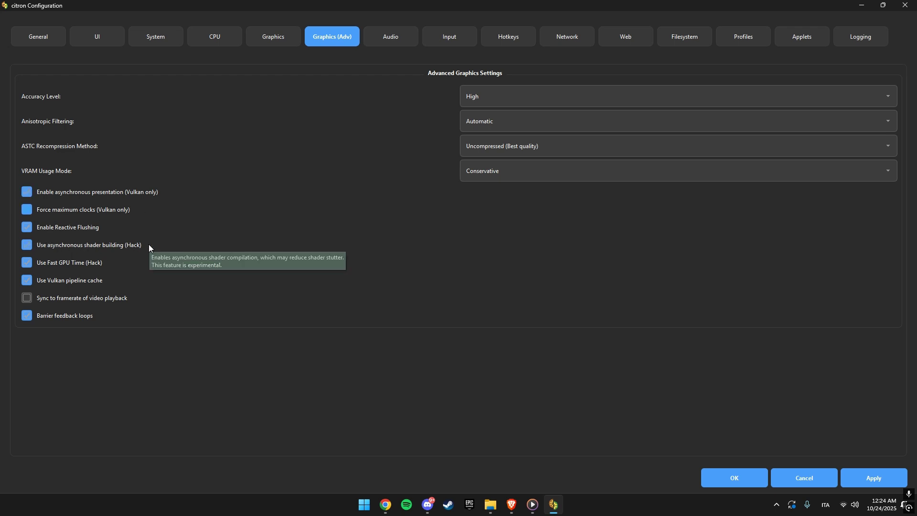
mouse_move(377, 121)
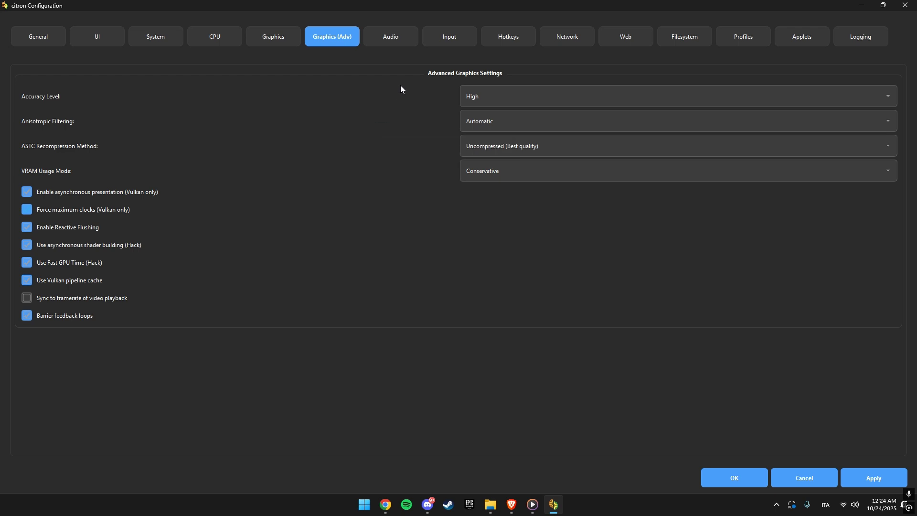
mouse_move(401, 86)
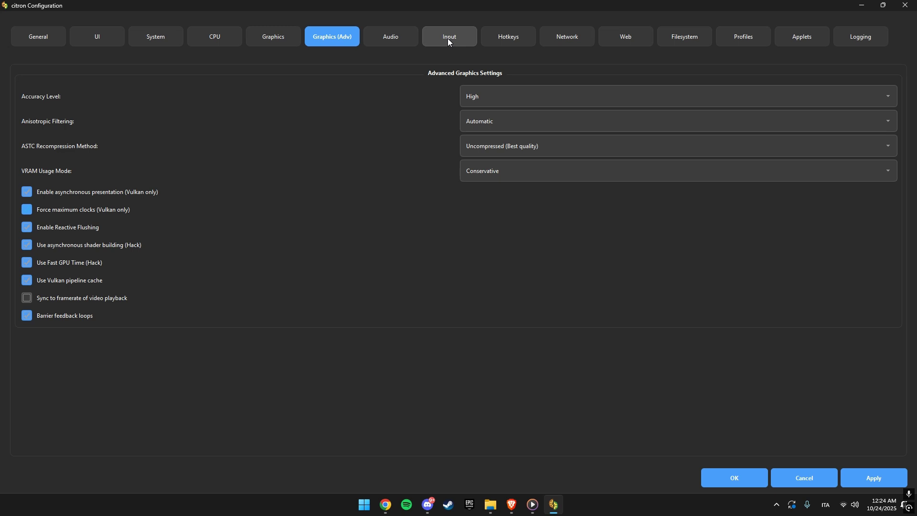
- Set Player 1's input device to DualShock 4 Controller 0 and save the configuration
click(449, 40)
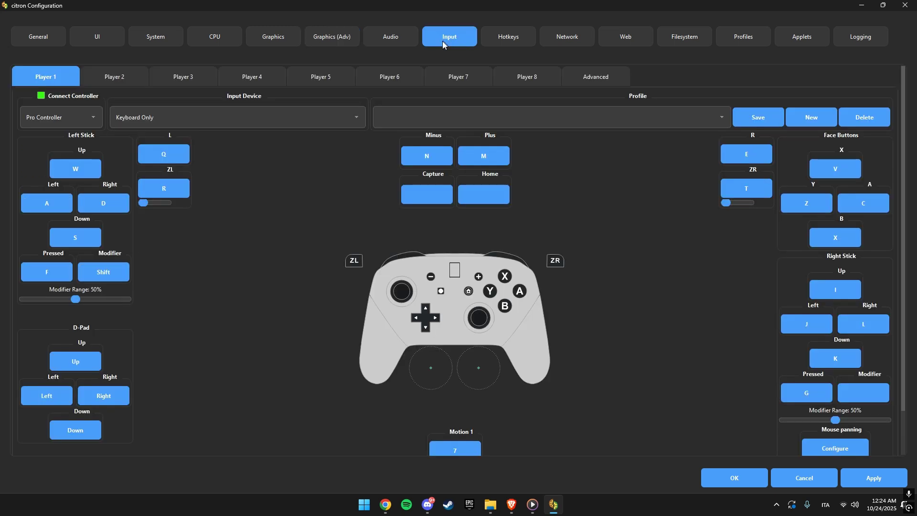
click(245, 118)
click(175, 180)
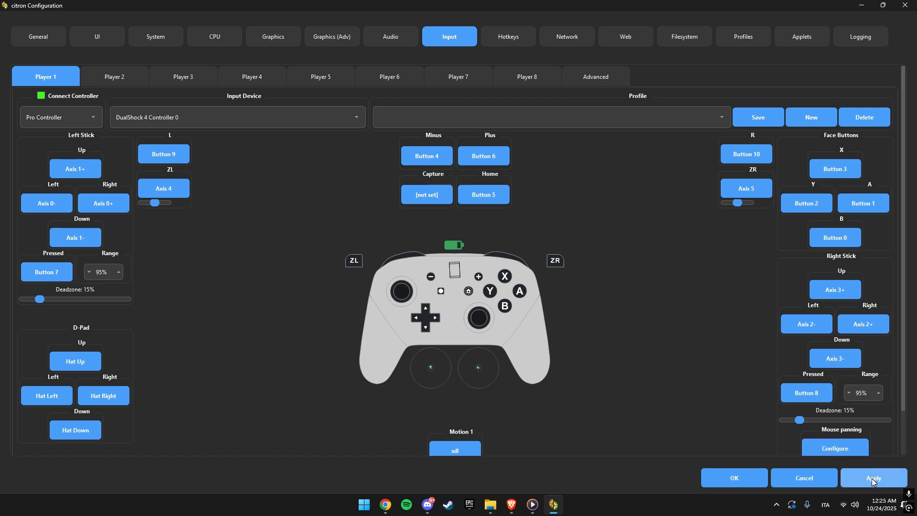
click(735, 479)
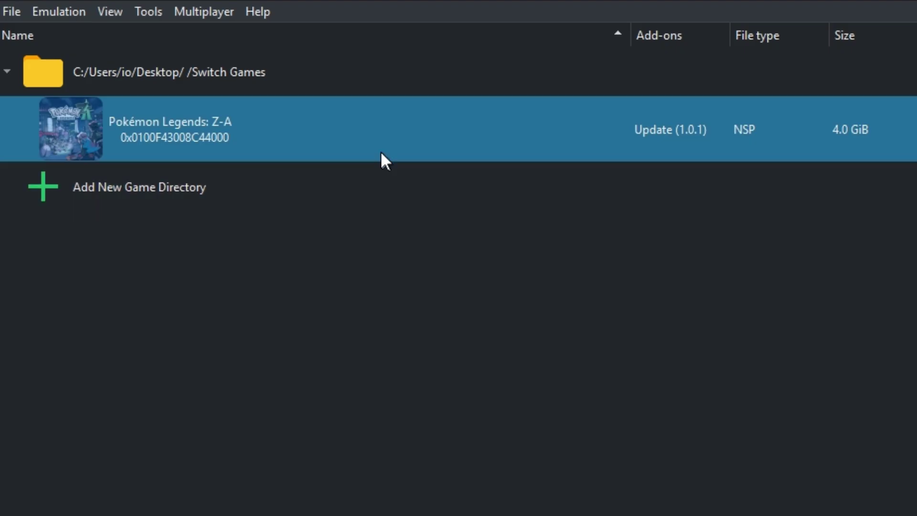
- Open the mod data location of Pokémon Legends: Z-A and extract the Chesnaughtite, Delphoxite and Greninjite folders from the archive into it
right_click(379, 128)
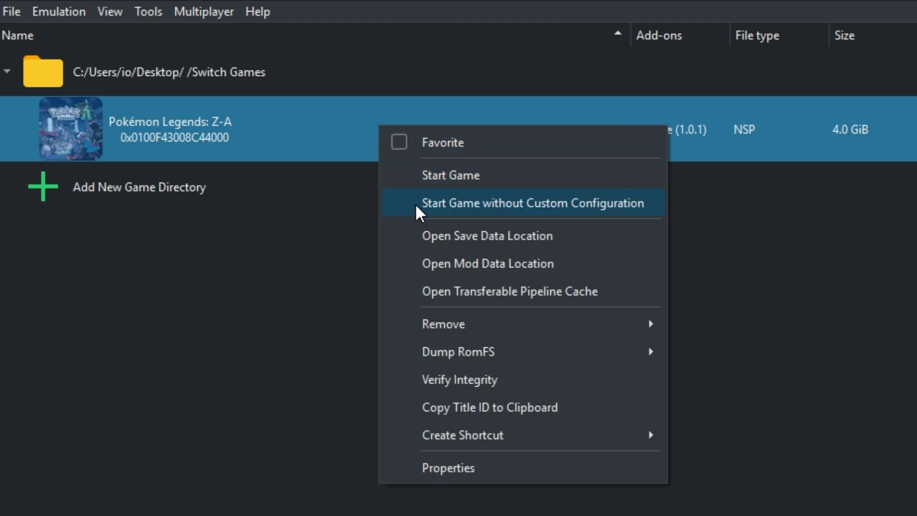
click(433, 263)
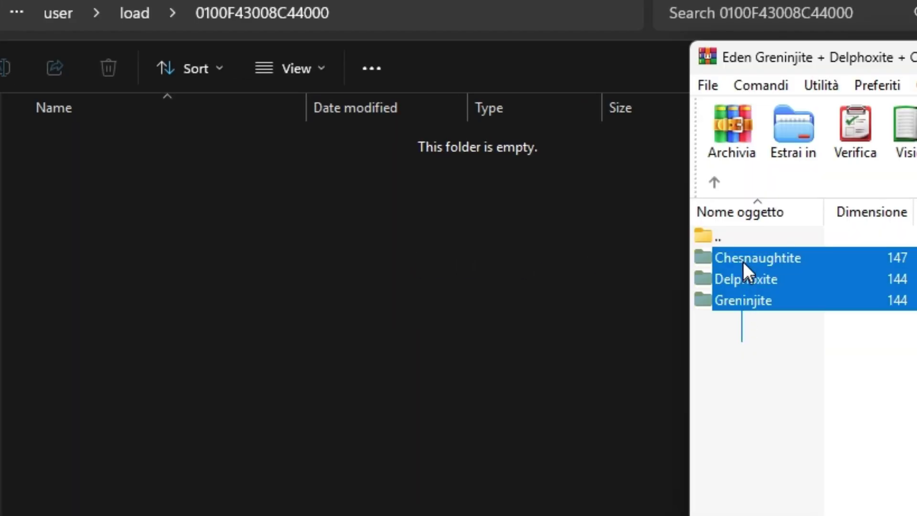
drag(744, 266, 631, 271)
drag(89, 203, 85, 206)
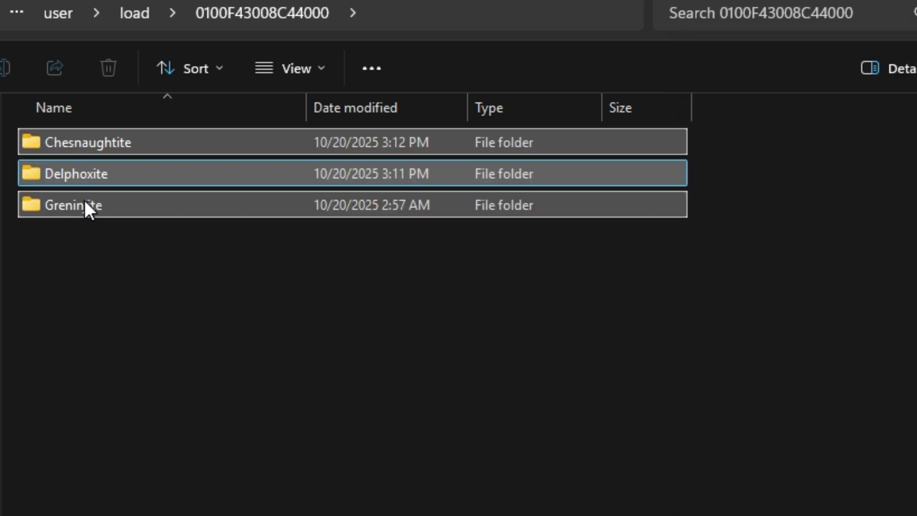
click(84, 204)
- Examine the cheats folders inside the Chesnaughtite and Delphoxite mod folders
double_click(80, 142)
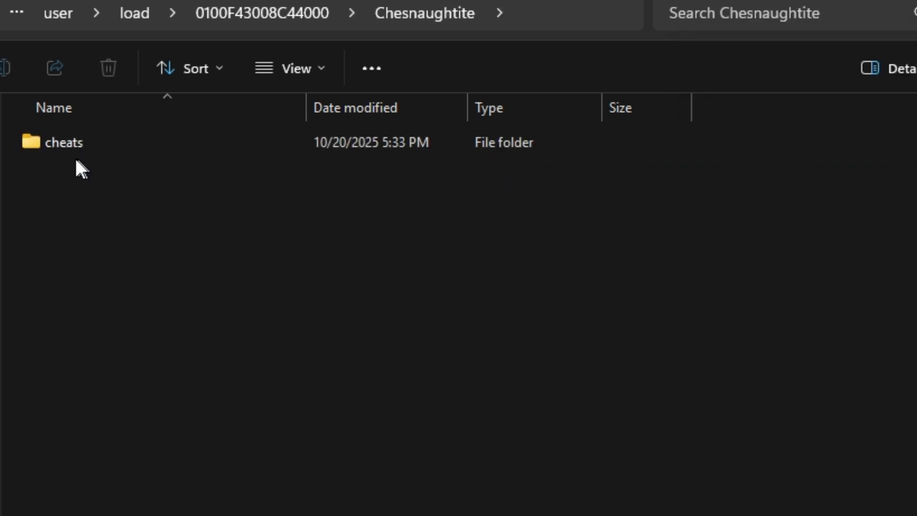
double_click(61, 141)
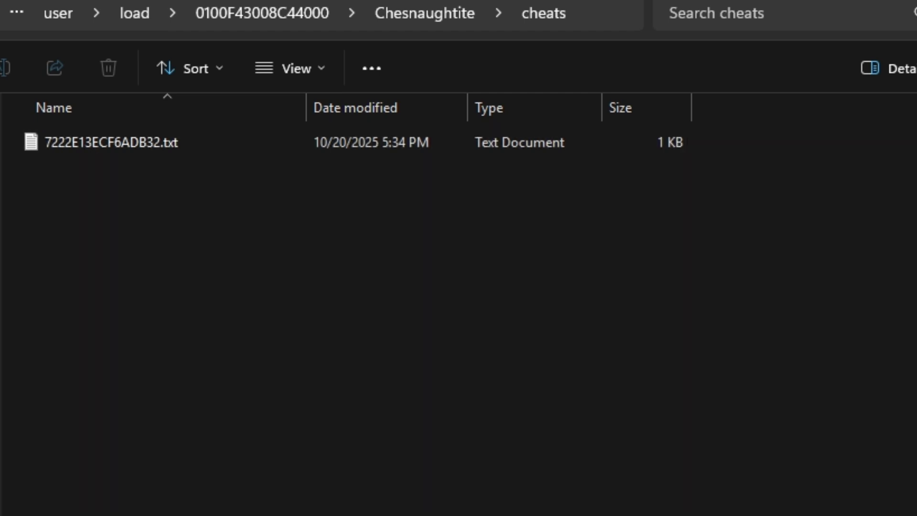
key(alt+Up)
key(alt+Up)
double_click(44, 170)
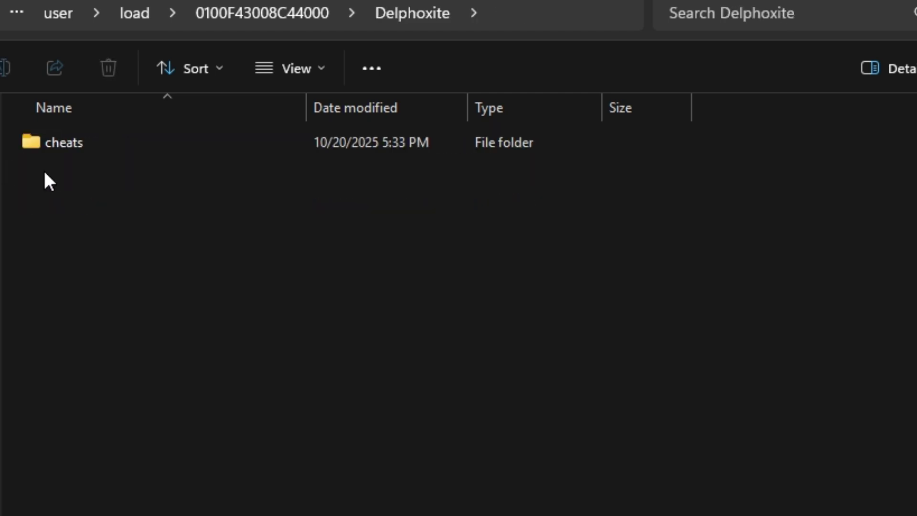
double_click(57, 146)
key(alt+Up)
key(alt+Up)
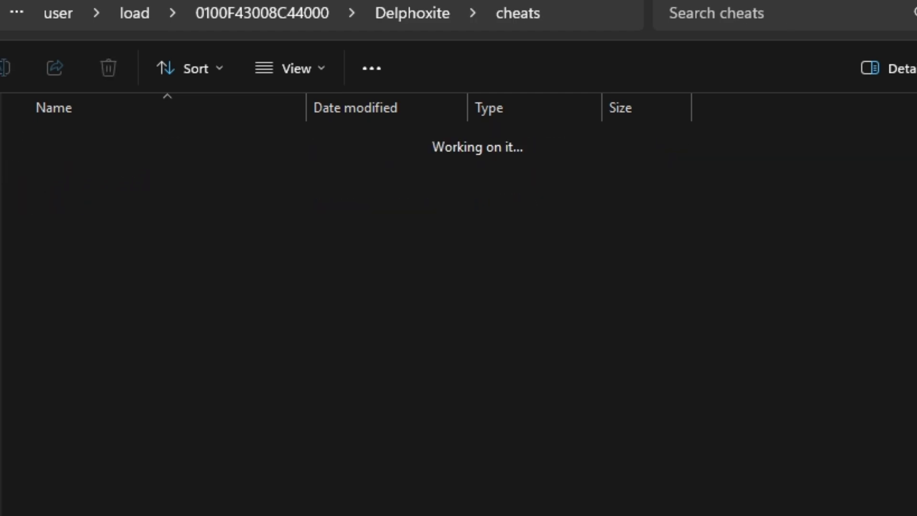
- Review the add-ons in the properties of Pokémon Legends: Z-A, switching the Chesnaughtite cheat off and on again
right_click(219, 128)
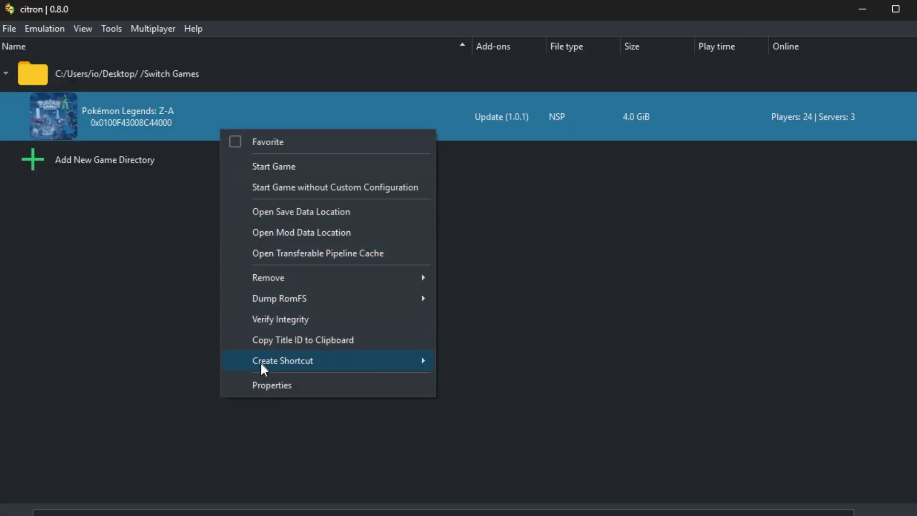
click(269, 387)
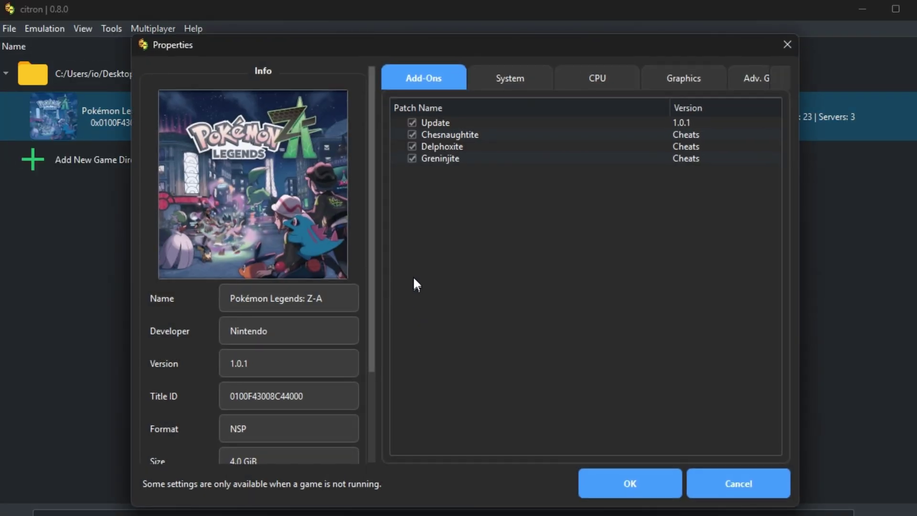
click(412, 136)
click(413, 145)
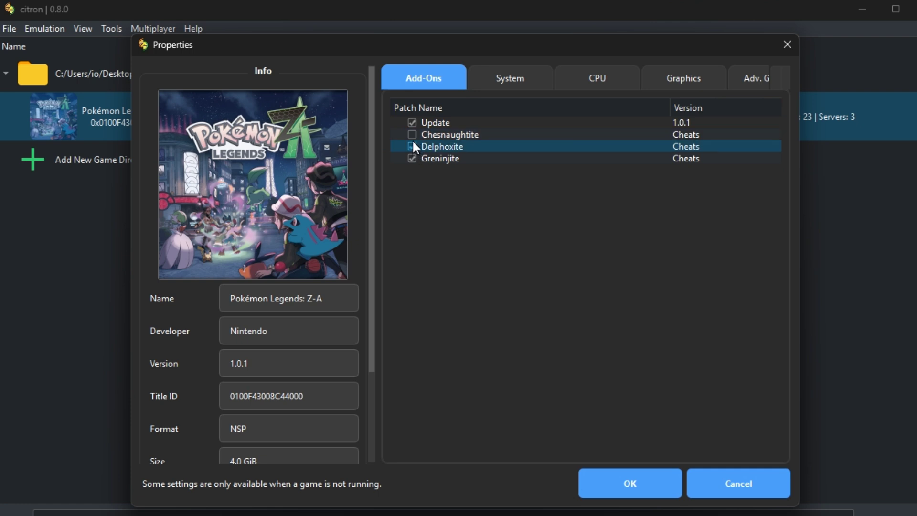
click(412, 136)
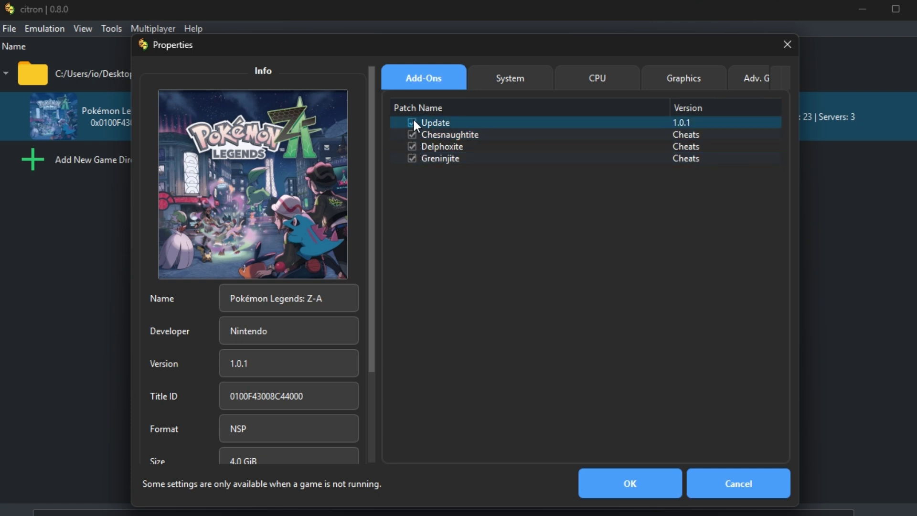